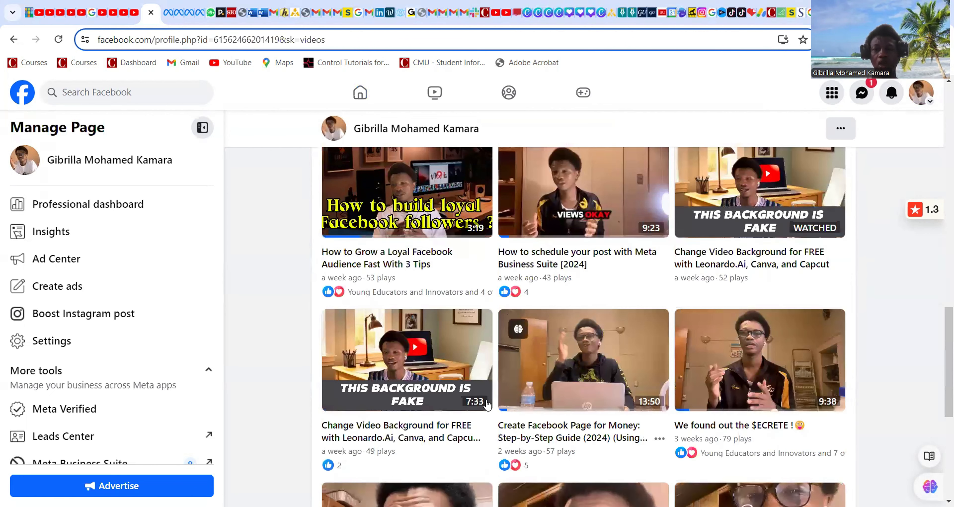
scroll(669, 325, down, 4)
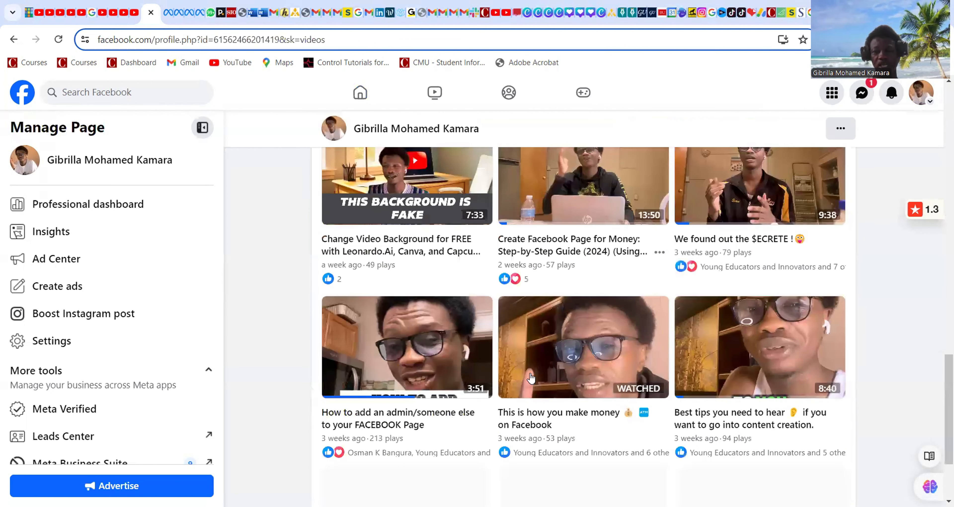
scroll(498, 377, down, 3)
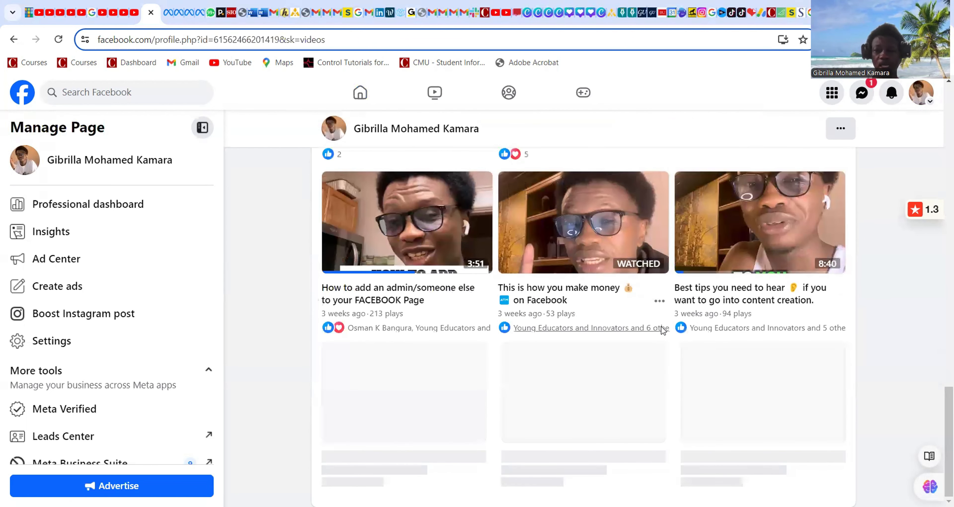
scroll(518, 395, down, 6)
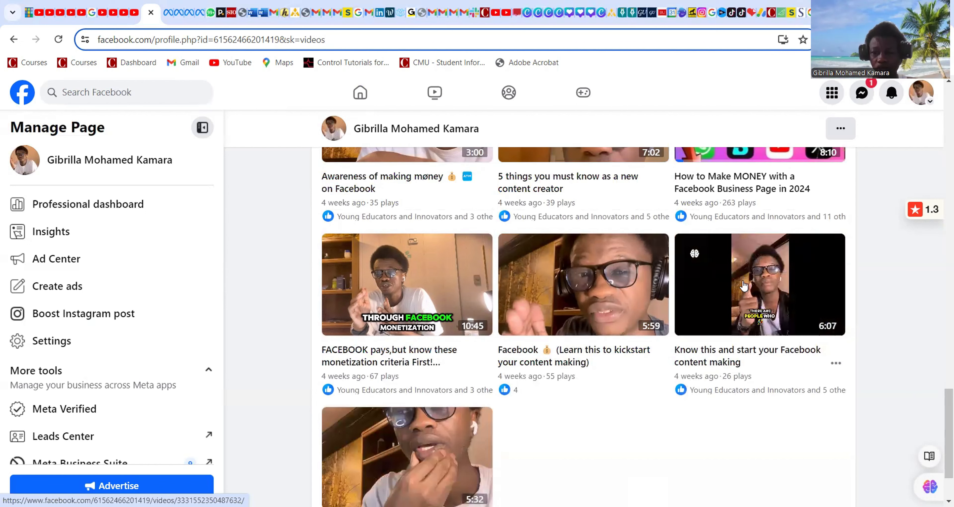
scroll(743, 285, up, 2)
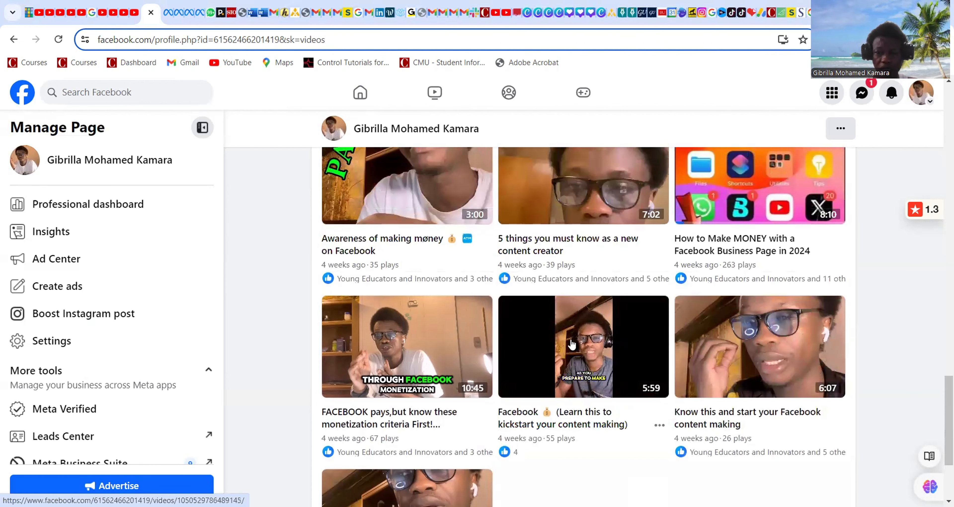
scroll(444, 385, down, 5)
scroll(432, 370, up, 8)
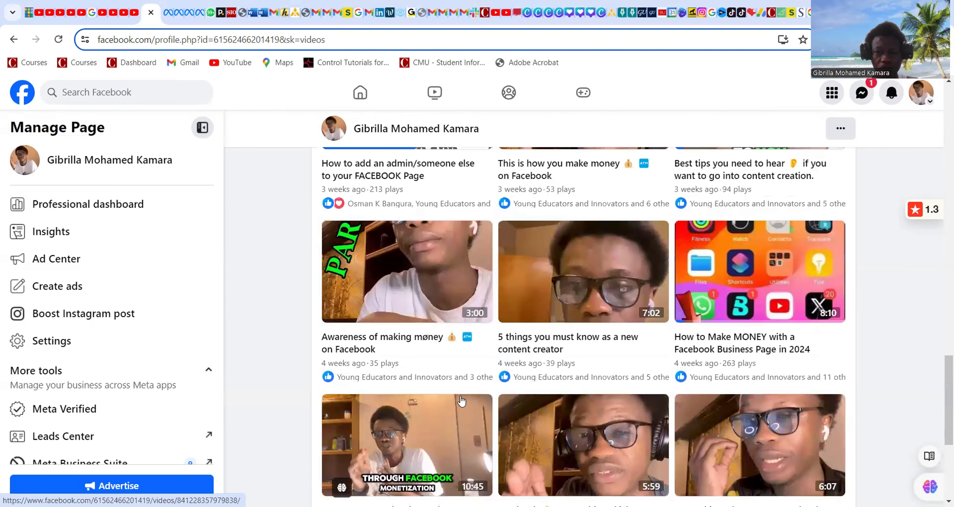
scroll(422, 363, up, 3)
scroll(555, 370, up, 3)
scroll(659, 404, up, 2)
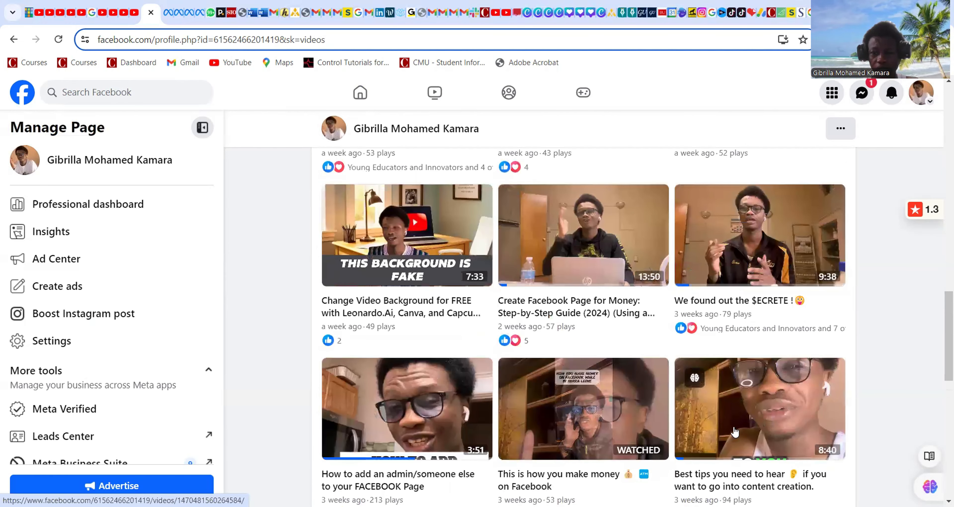
scroll(731, 329, down, 12)
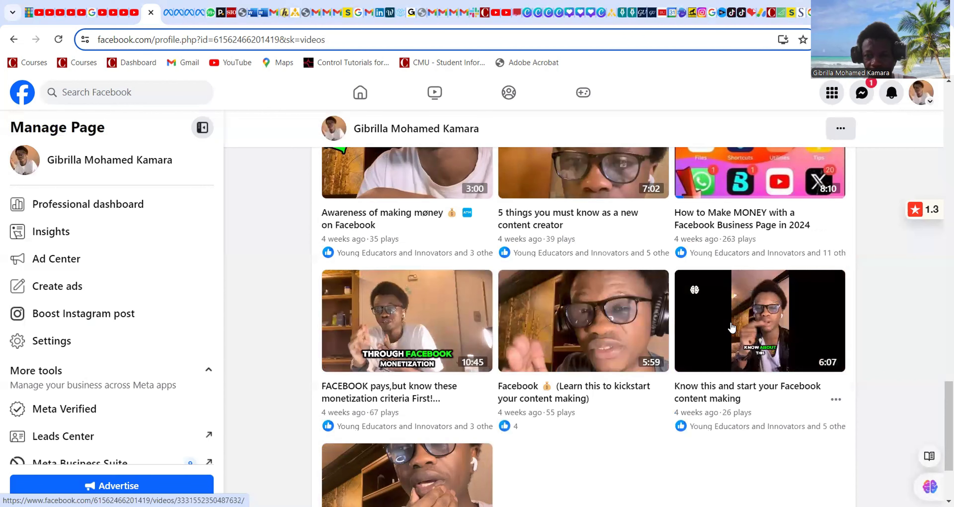
scroll(731, 329, up, 6)
scroll(731, 329, up, 6)
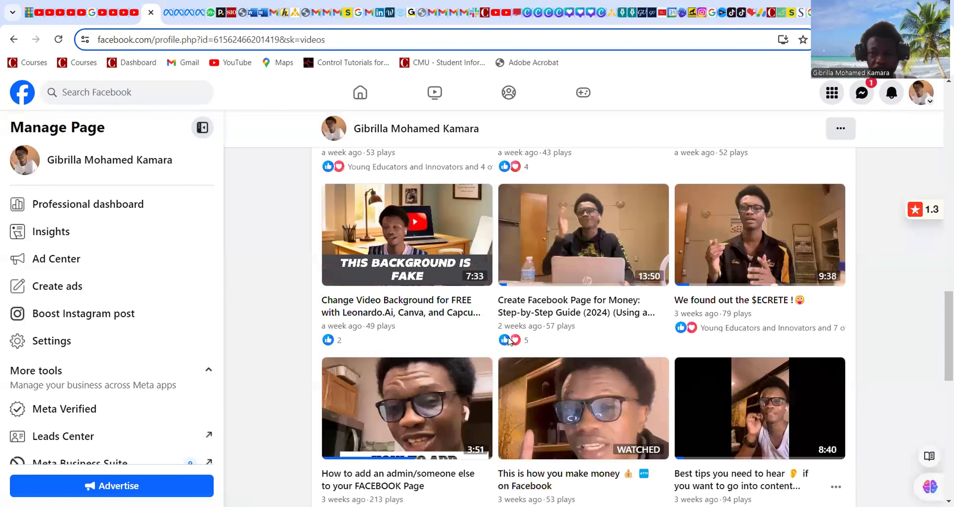
scroll(558, 335, up, 12)
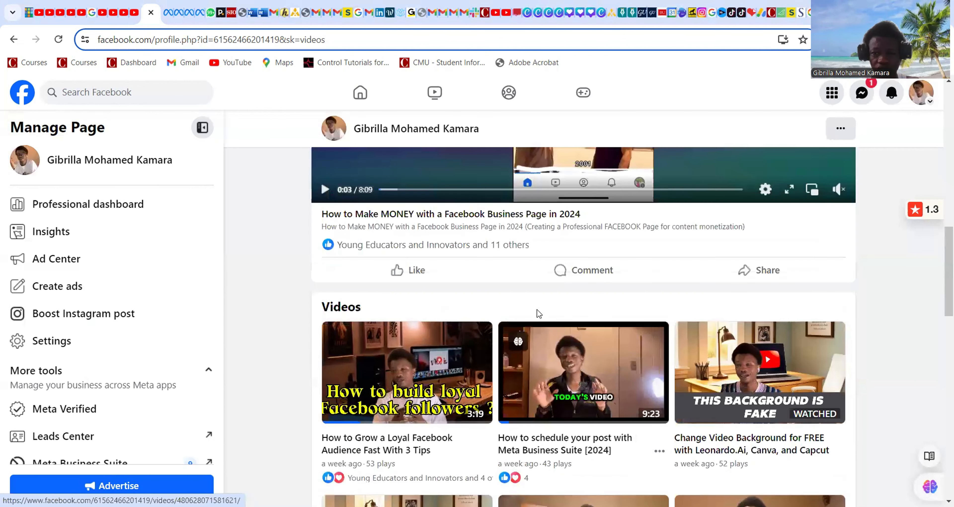
scroll(532, 278, down, 5)
click(581, 403)
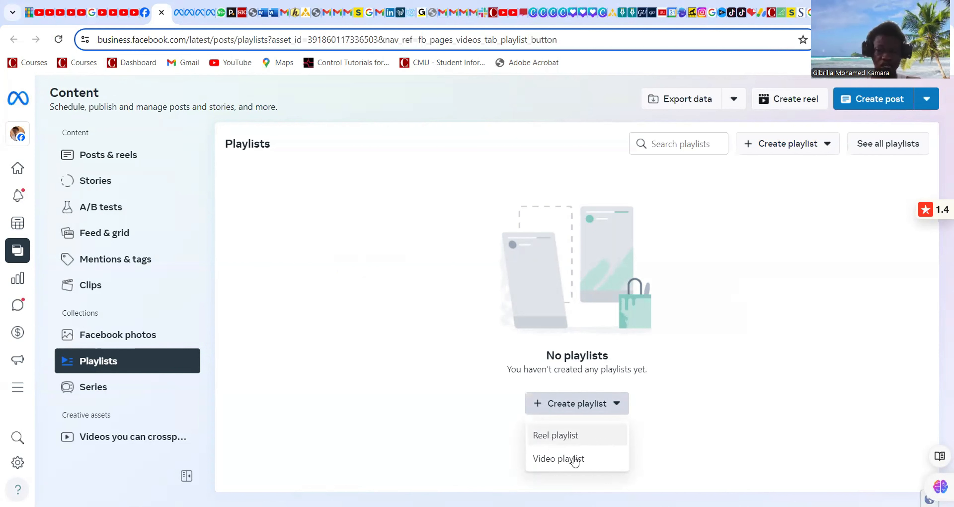
Choose to create a new video playlist.
click(560, 462)
Title the new playlist 'Awareness of money making on Facebook'.
text(A)
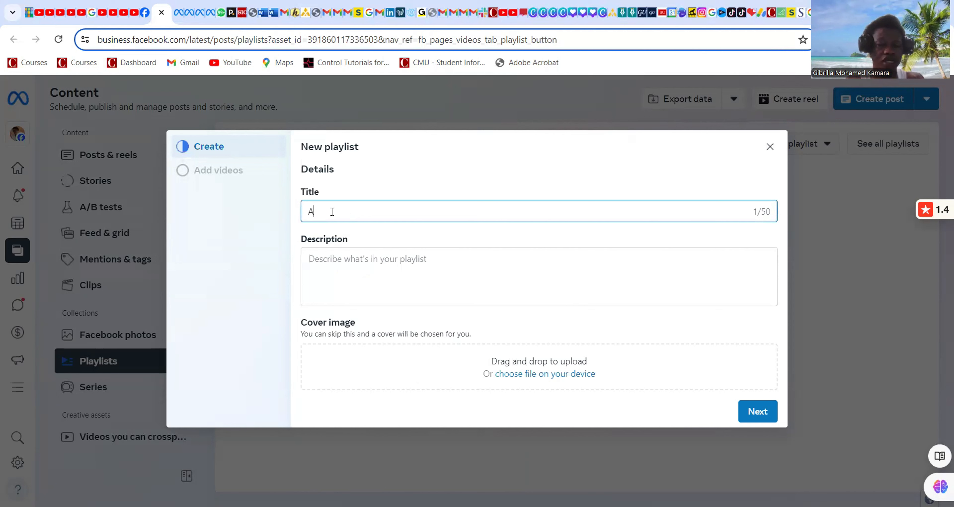
text(wareness of )
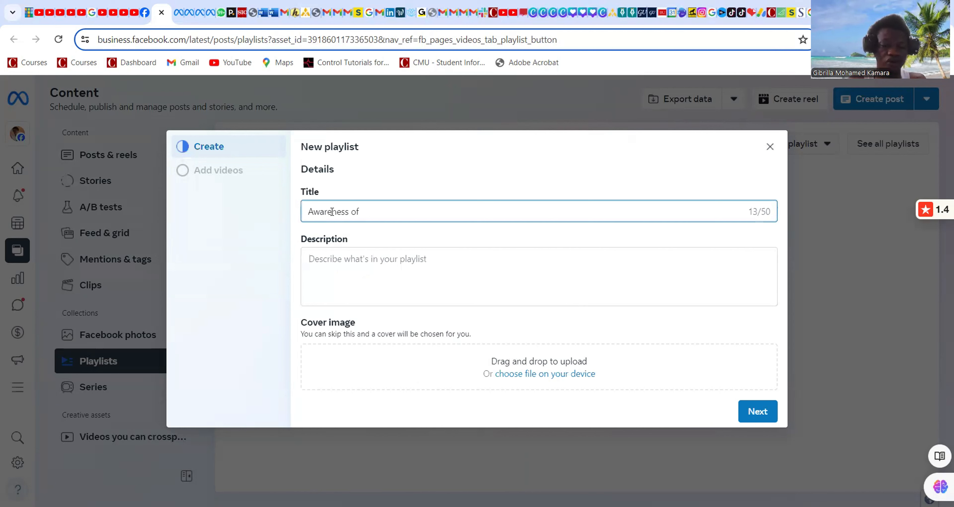
text(money making on F)
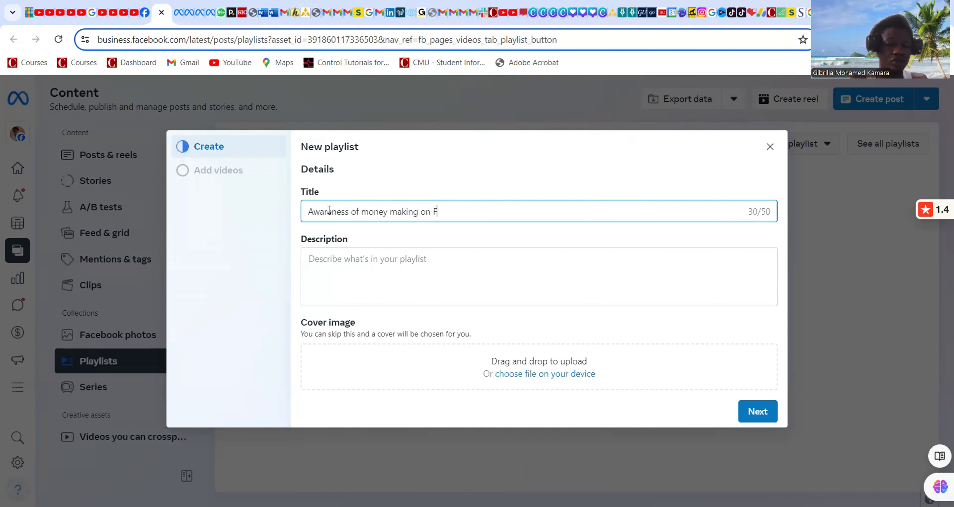
text(acebook)
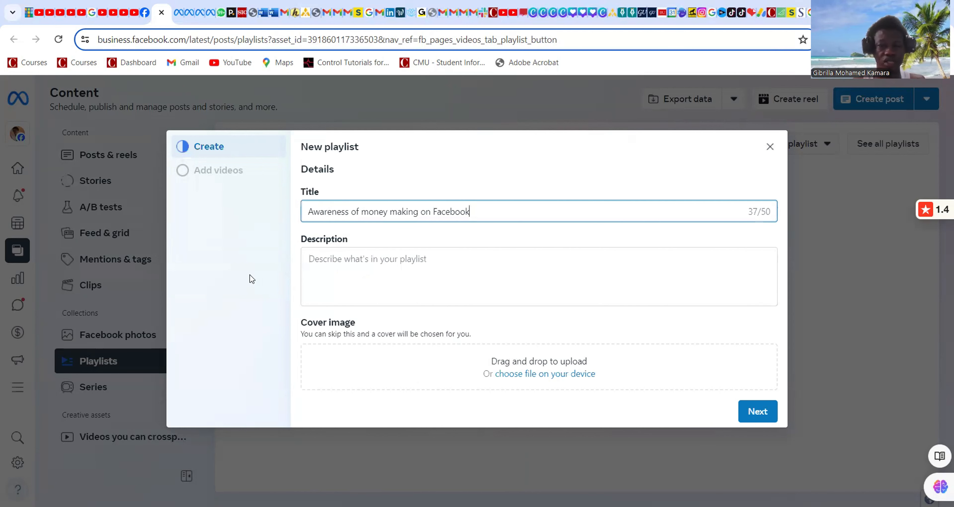
click(314, 266)
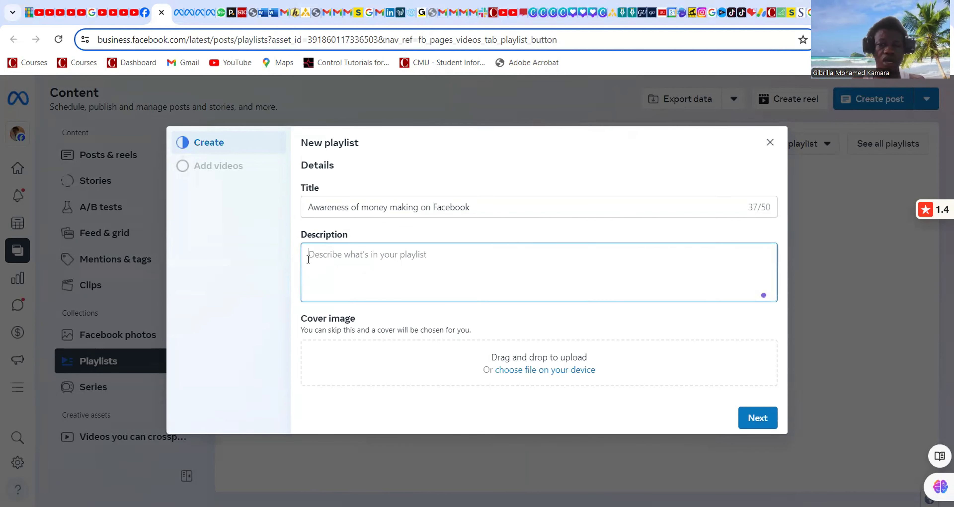
Copy the title into the Description so it also reads 'Awareness of money making on Facebook'.
click(481, 208)
drag(469, 212, 306, 212)
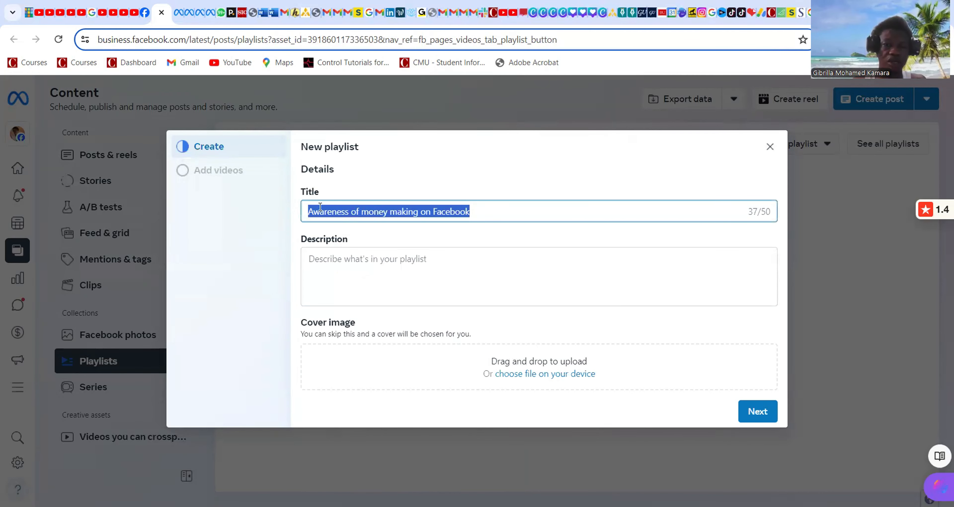
right_click(391, 210)
click(439, 274)
click(371, 266)
key(ctrl+v)
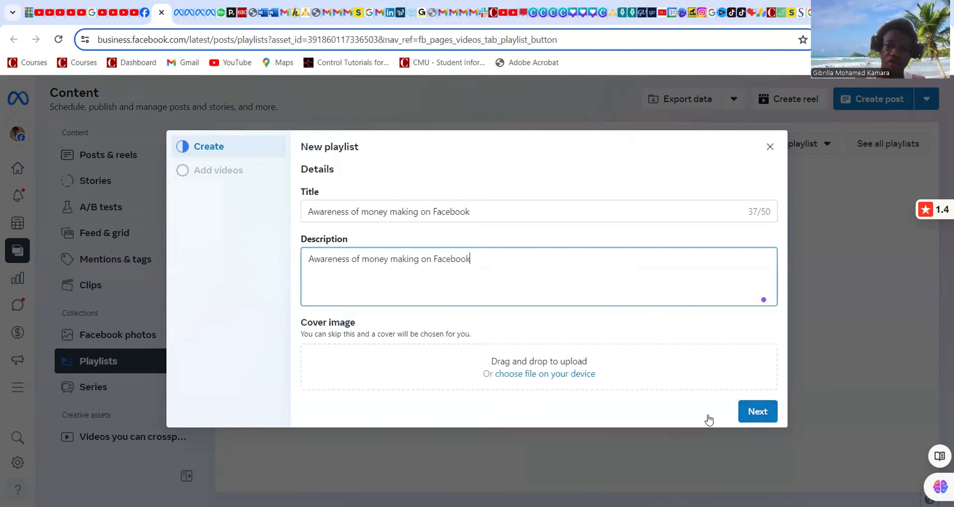
click(756, 418)
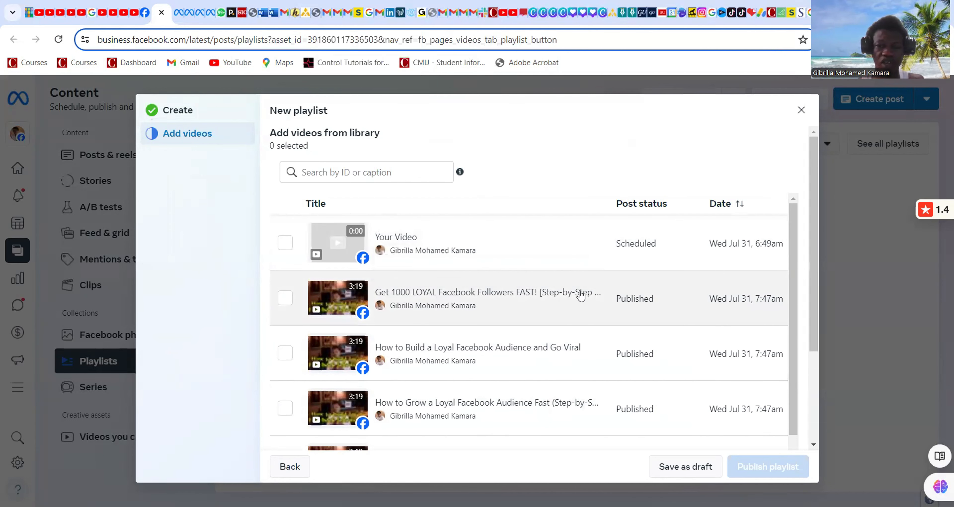
Tick the 'Awareness of making money on Facebook 2024' video in the library list.
scroll(451, 358, down, 3)
scroll(451, 358, down, 5)
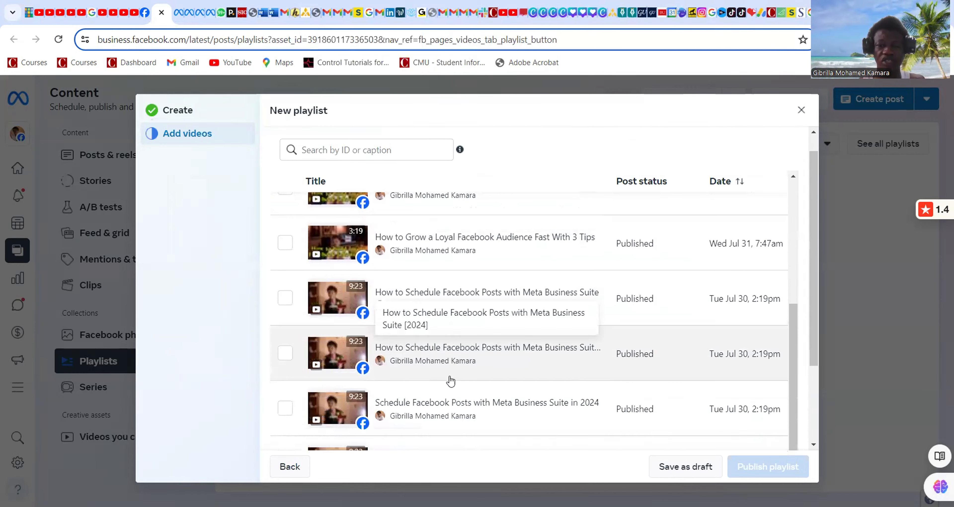
scroll(433, 422, down, 5)
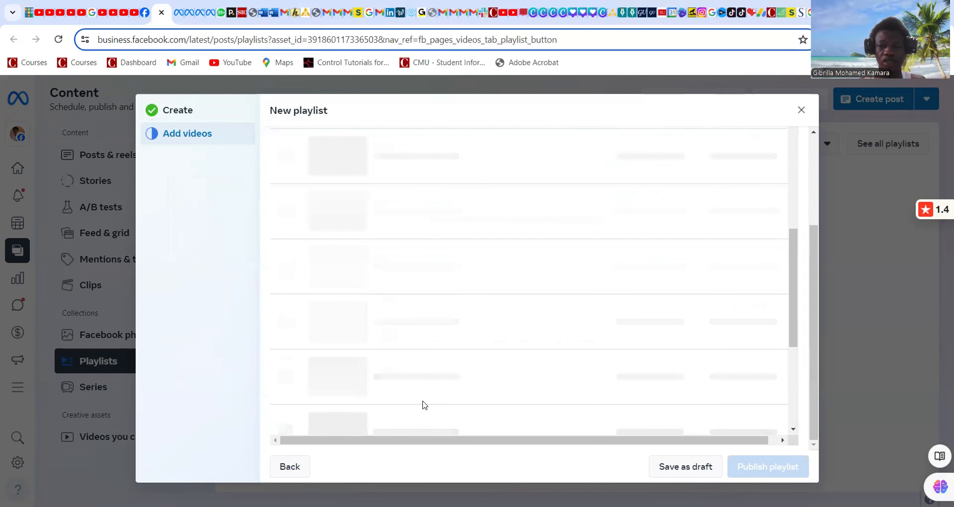
scroll(544, 394, up, 2)
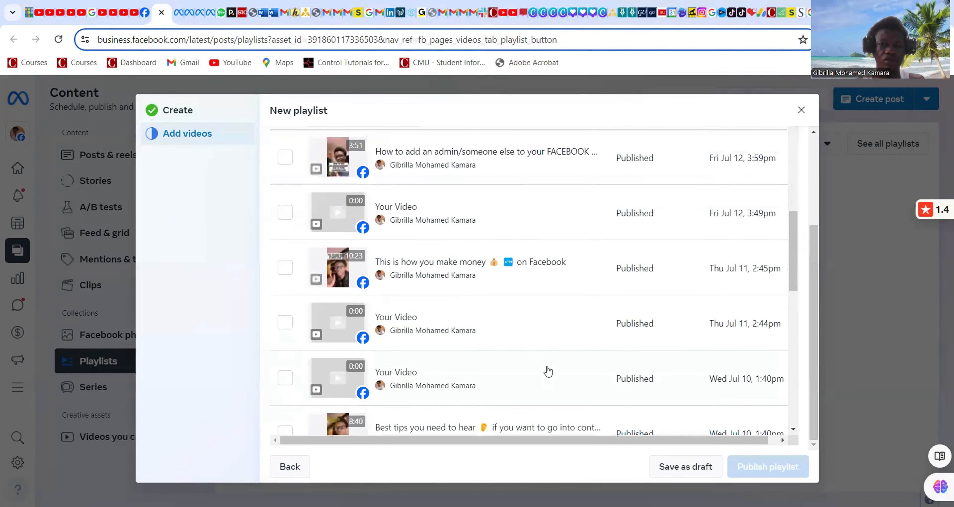
scroll(548, 373, up, 4)
scroll(154, 133, up, 5)
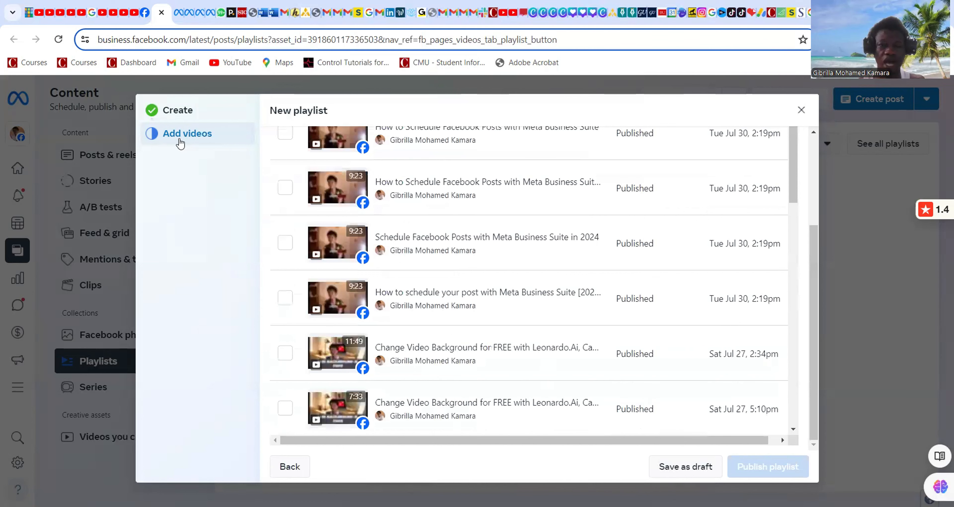
scroll(410, 359, down, 10)
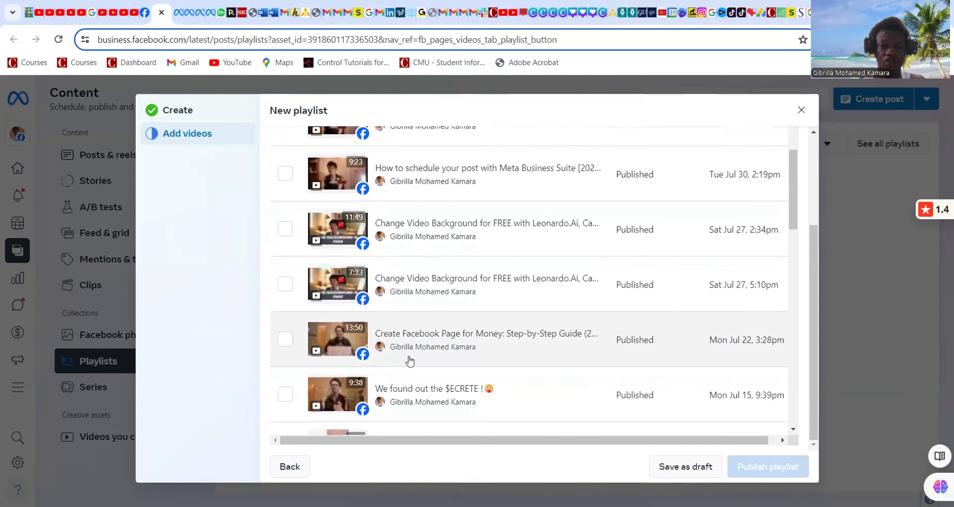
scroll(409, 357, down, 8)
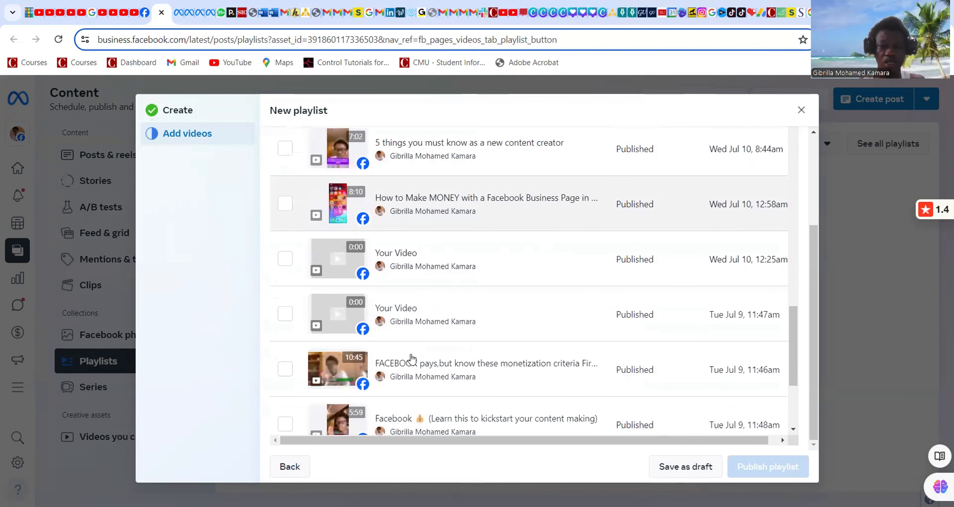
scroll(421, 366, down, 1)
scroll(474, 380, down, 3)
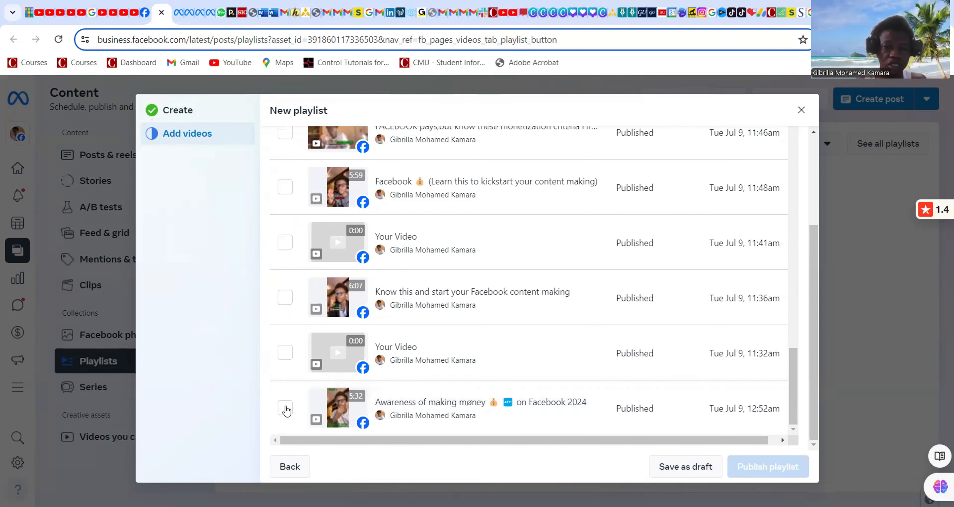
click(285, 408)
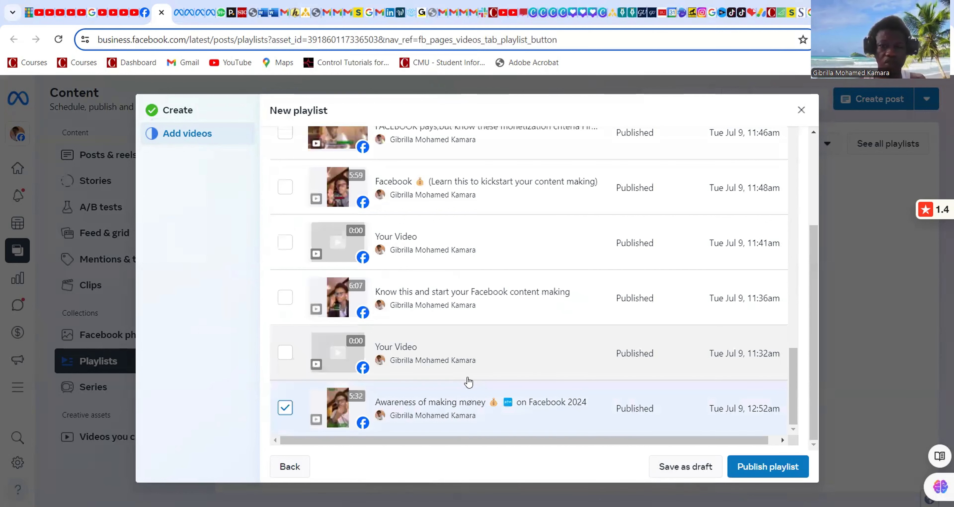
scroll(448, 363, up, 1)
scroll(450, 365, down, 2)
click(285, 408)
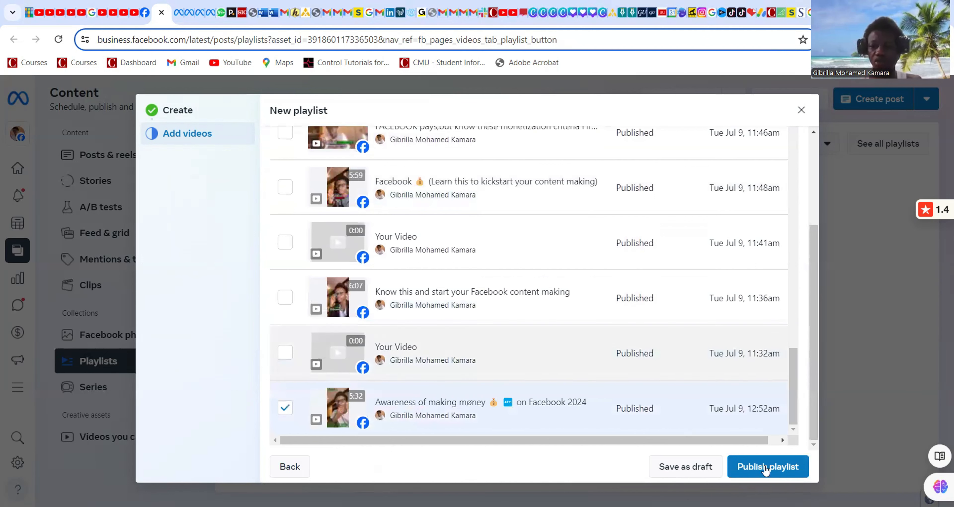
Publish the 'Awareness of money making on Facebook' playlist.
click(779, 470)
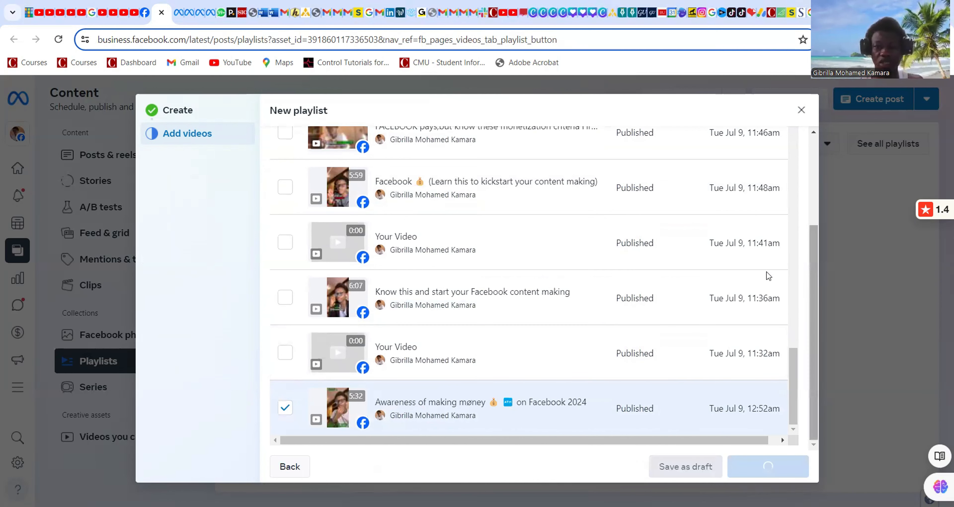